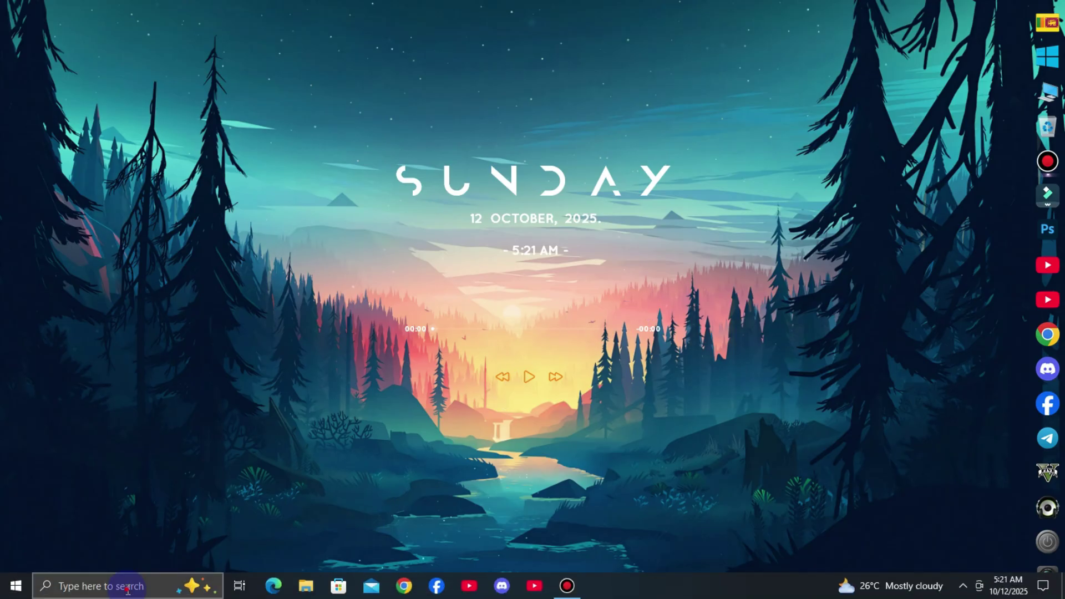
- Launch LDPlayer 9 from the Recent list in Windows search
left_click(128, 586)
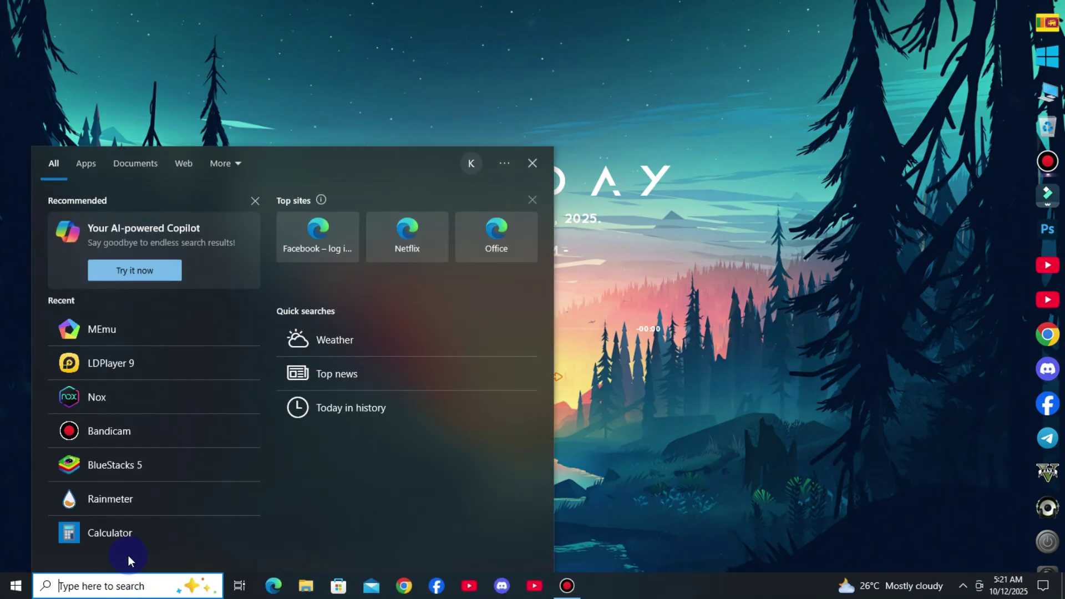
left_click(123, 368)
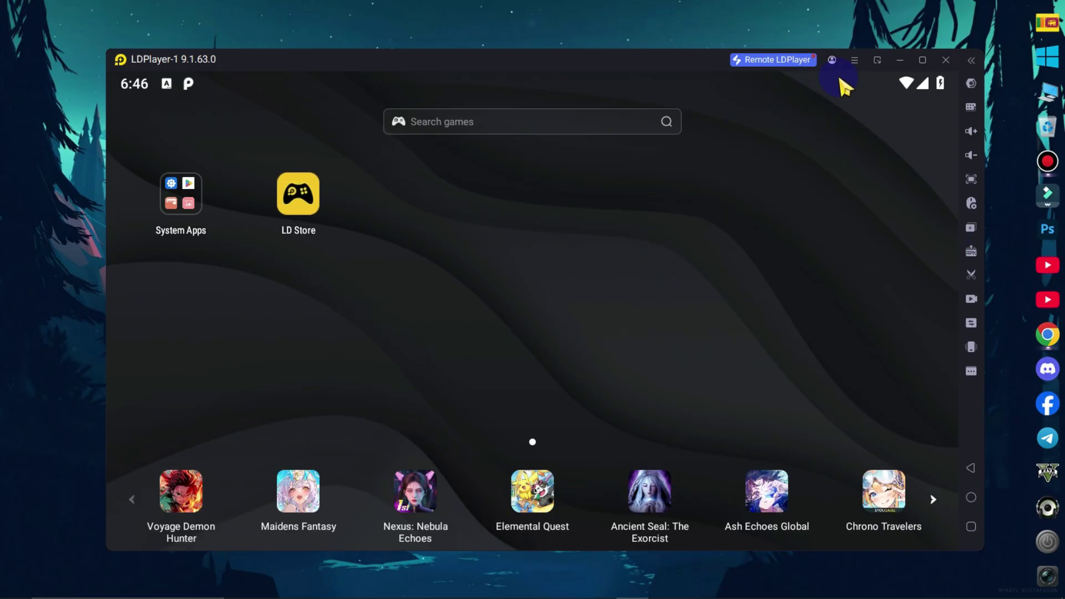
- Set the emulator's system disk to Writable in LDPlayer settings
left_click(853, 65)
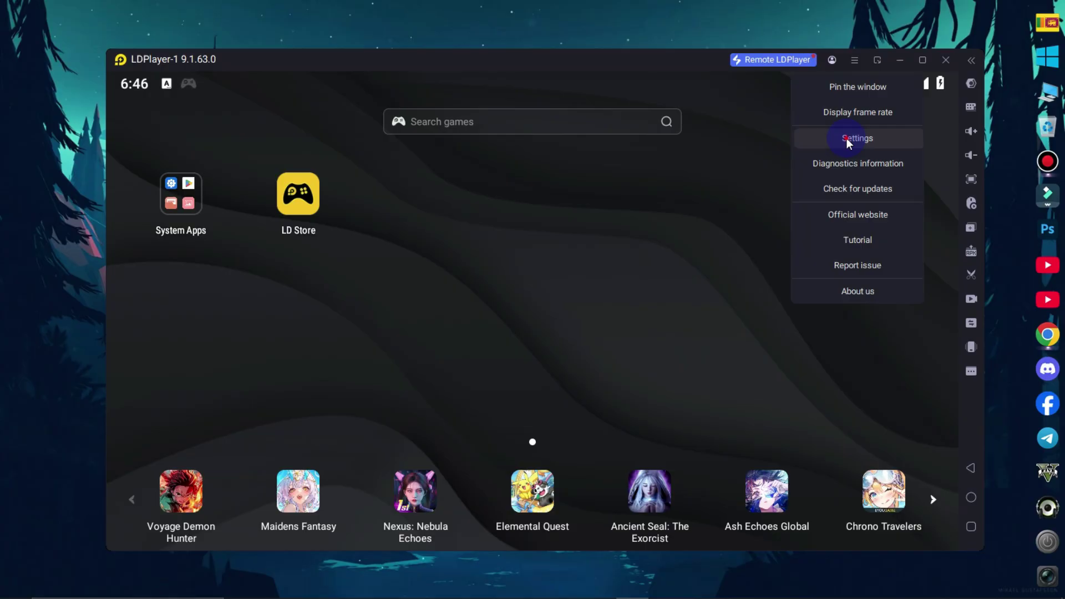
left_click(849, 142)
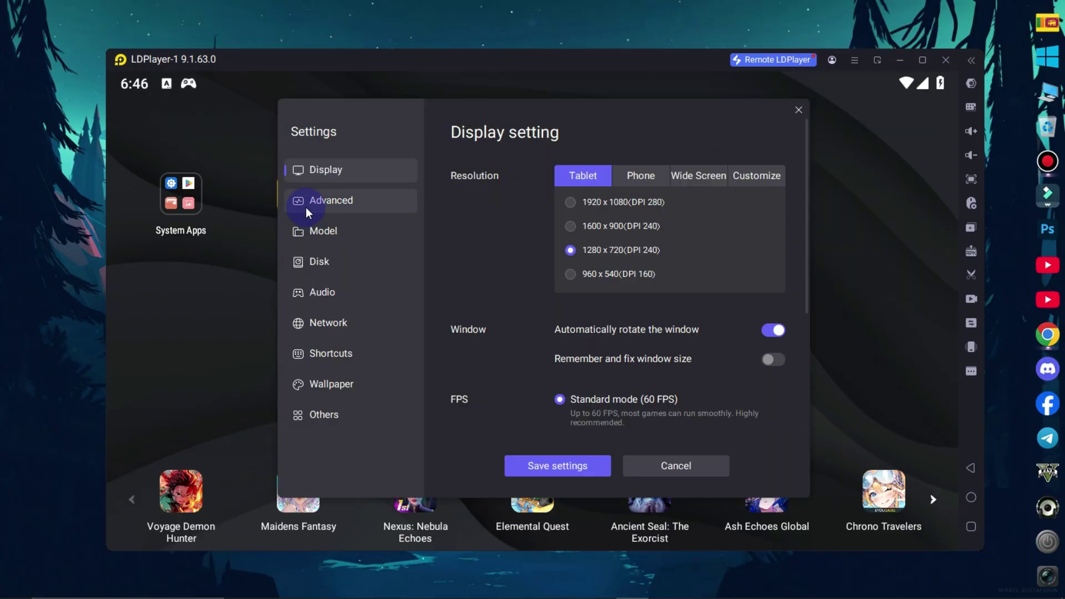
left_click(311, 259)
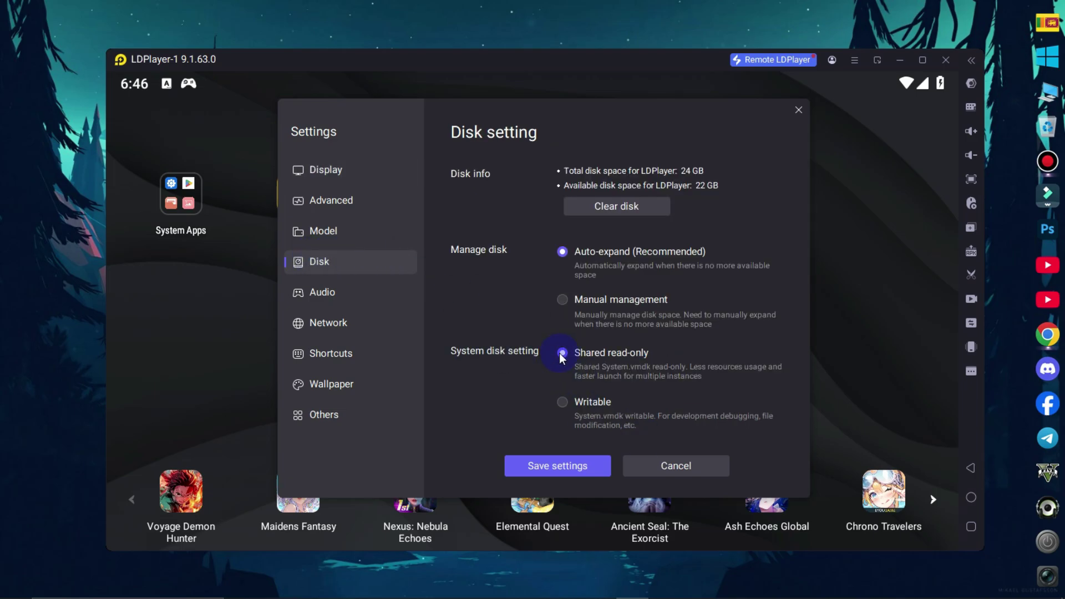
left_click(562, 402)
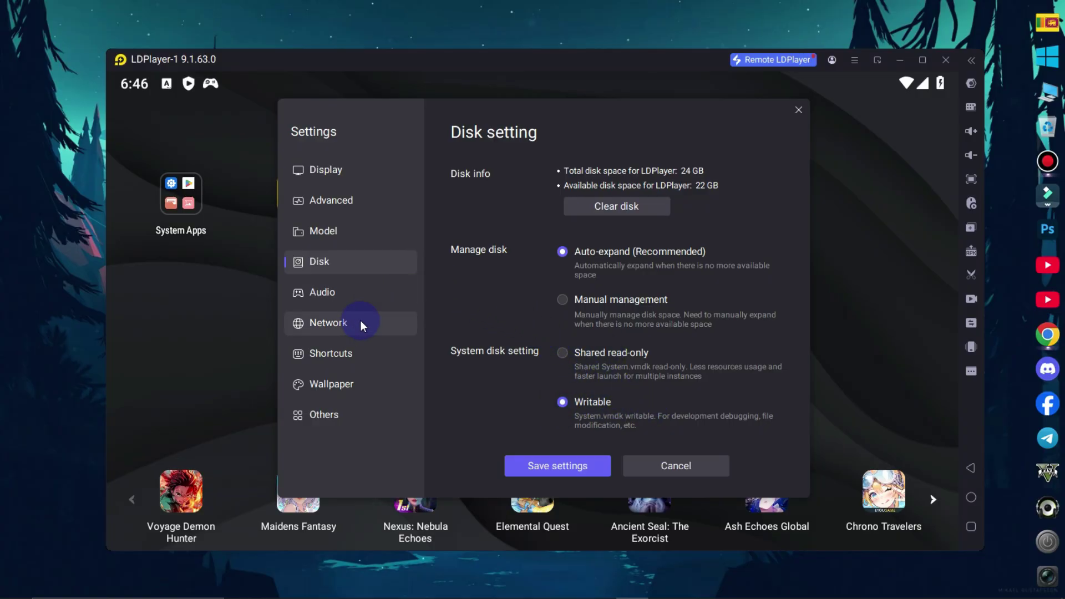
- Set ADB debugging to Enable local connection on the Others settings page
left_click(336, 418)
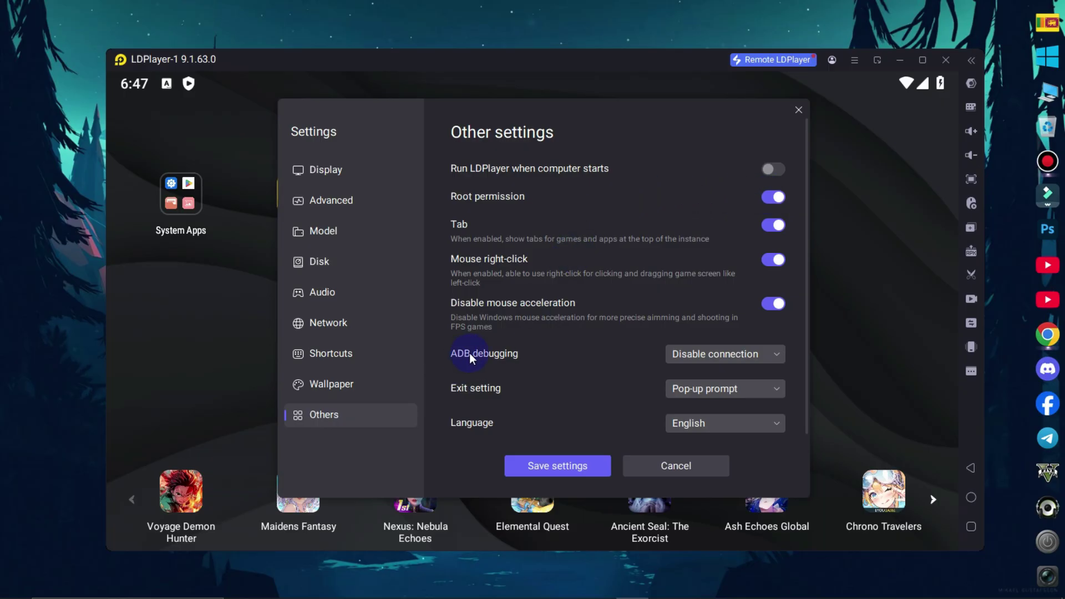
left_click(682, 354)
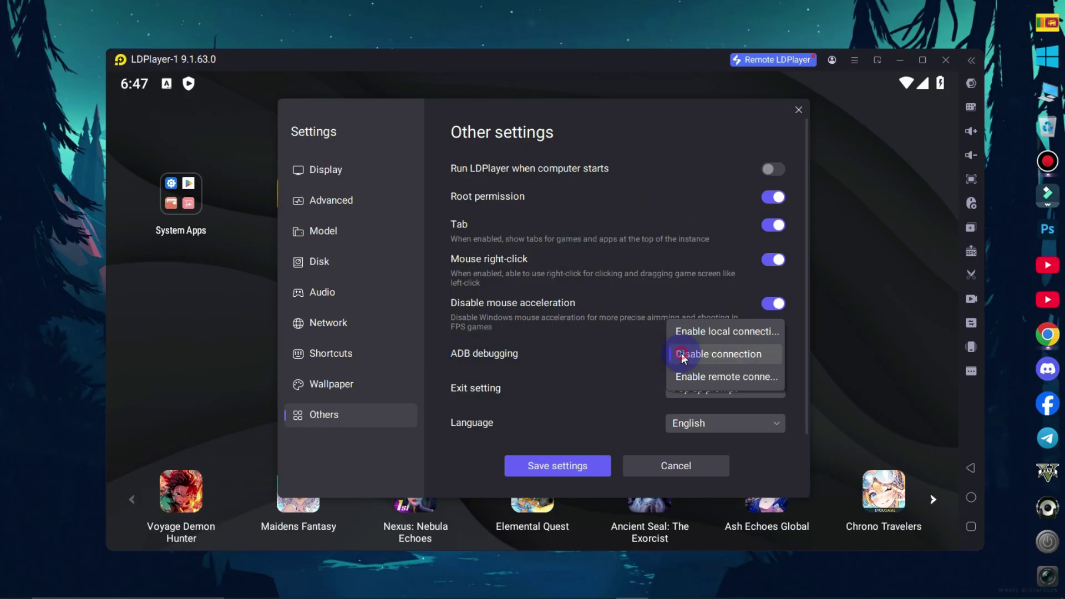
left_click(740, 331)
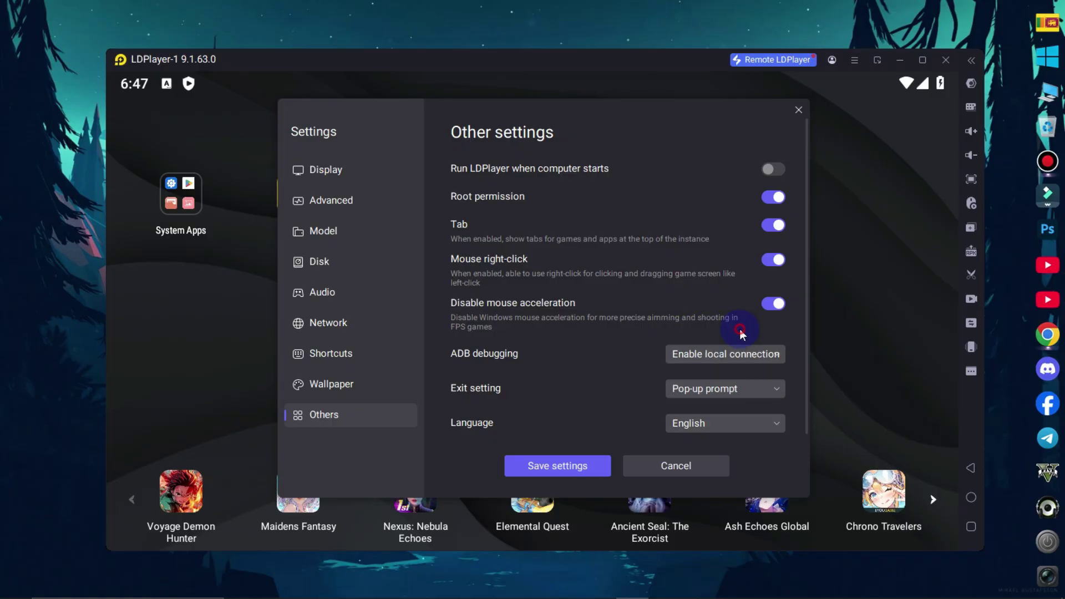
- Save the changed settings and restart the emulator now
left_click(564, 467)
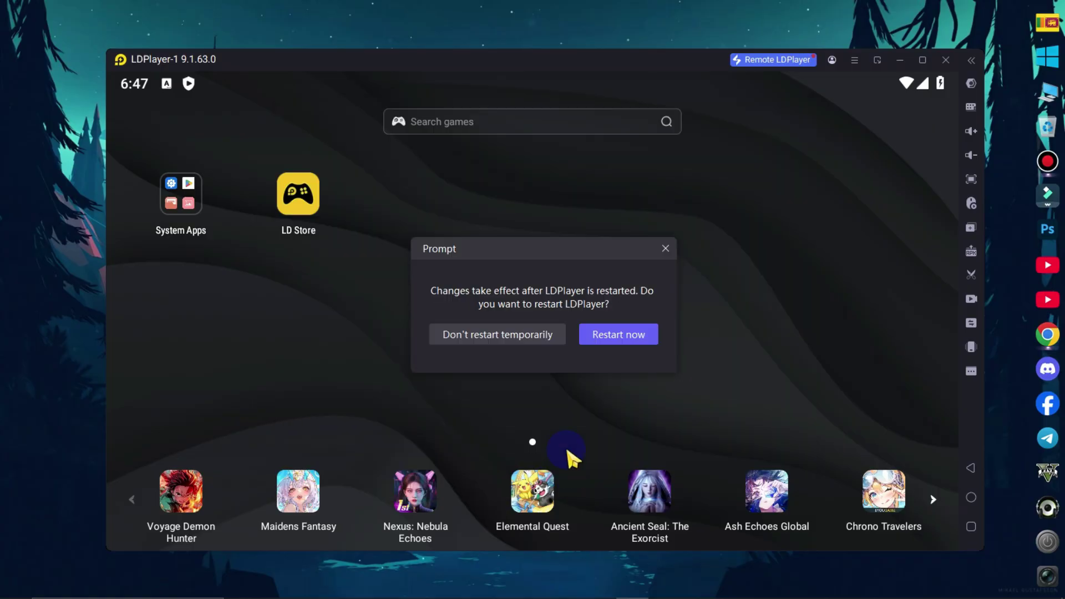
left_click(611, 340)
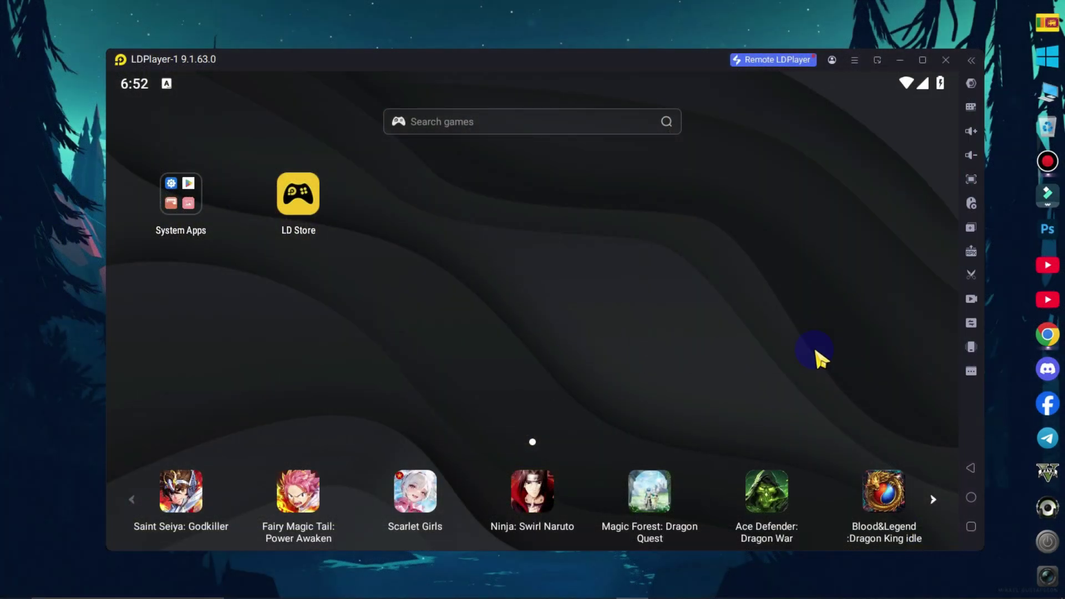
- Load the pasted MEGA folder link in a new Chrome tab
left_click(1032, 333)
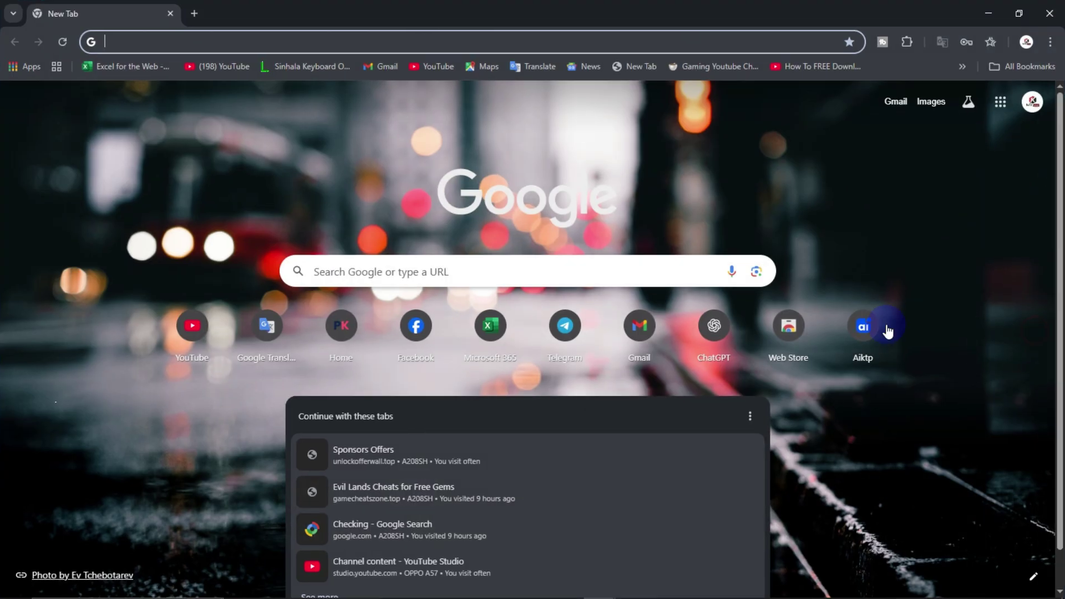
right_click(157, 41)
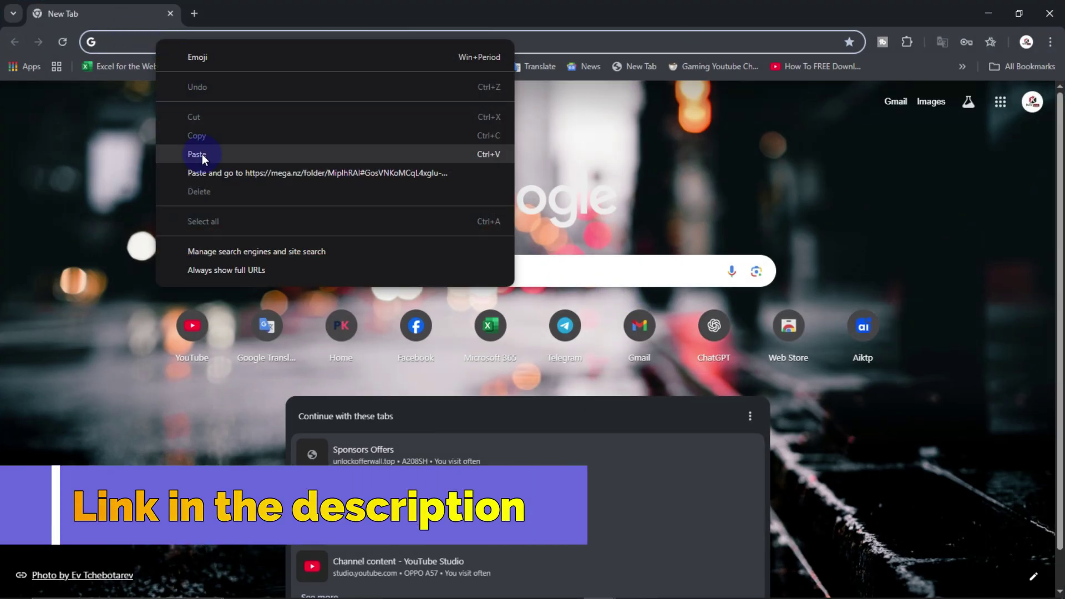
left_click(204, 153)
key("Return")
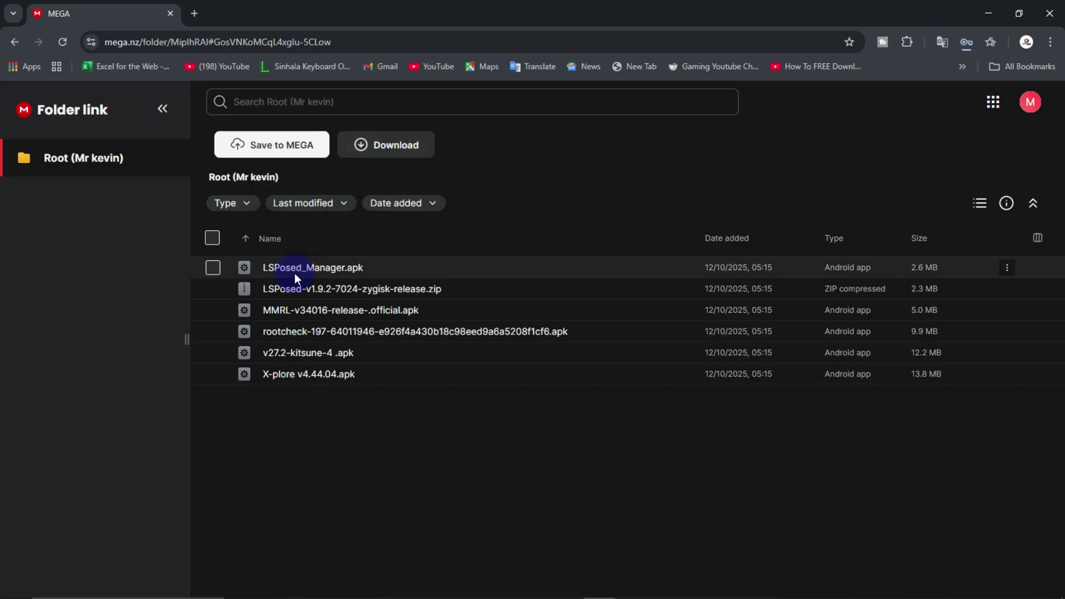
- Download the whole folder as a 45.8 MB ZIP and show it in its folder
left_click(378, 158)
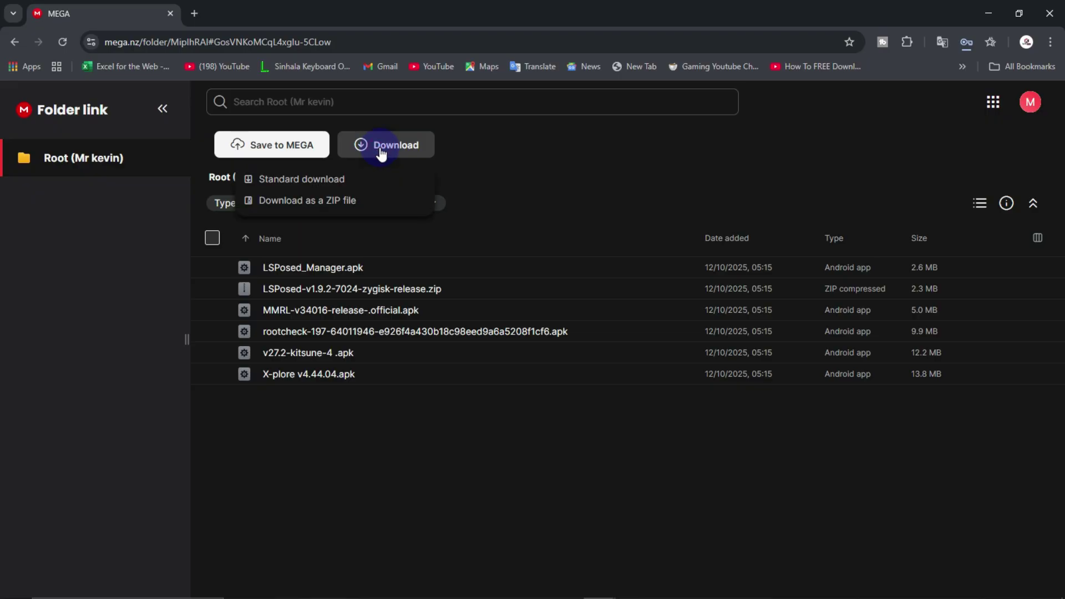
left_click(290, 204)
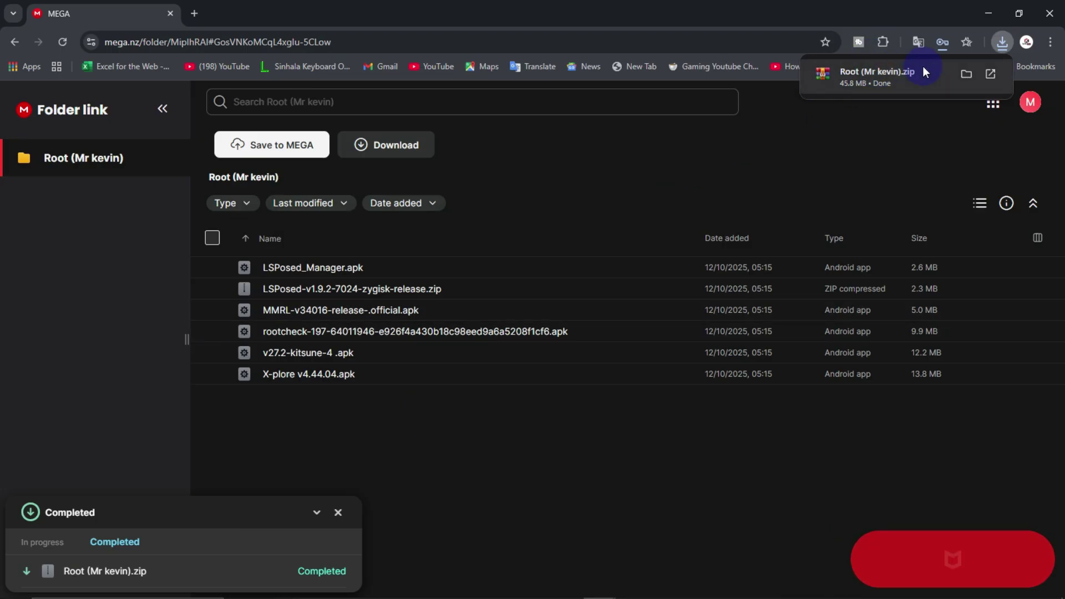
left_click(966, 74)
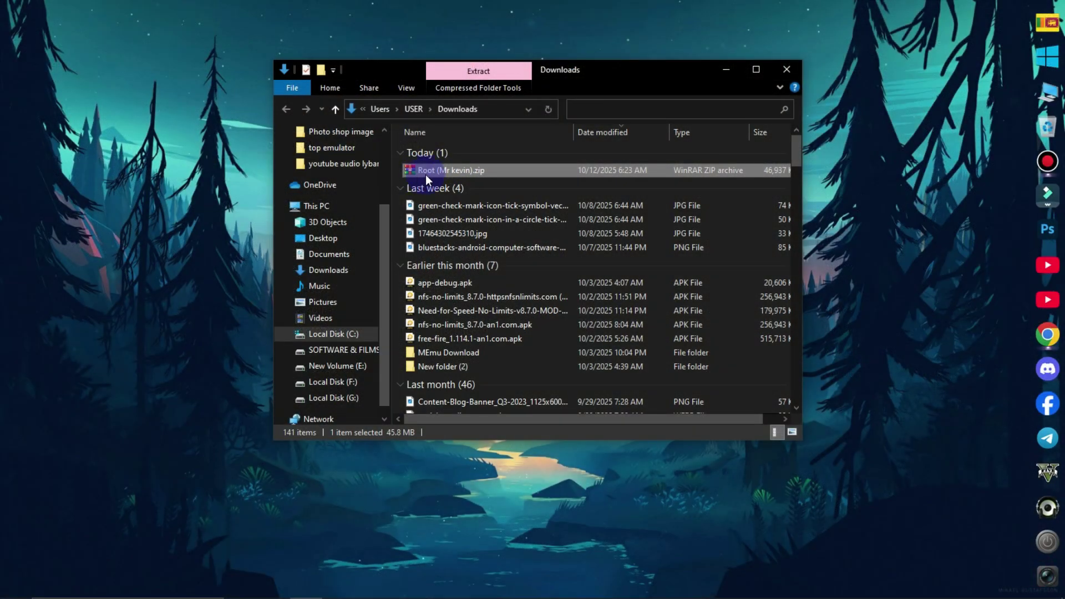
- Extract the zip into Downloads and open the extracted folder of six files
right_click(445, 167)
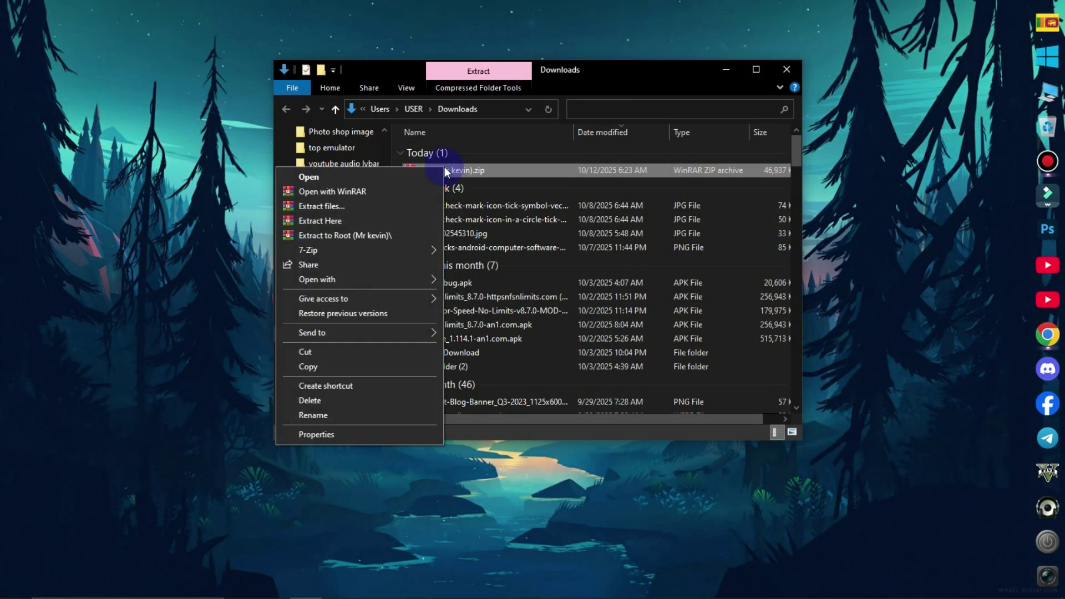
left_click(326, 221)
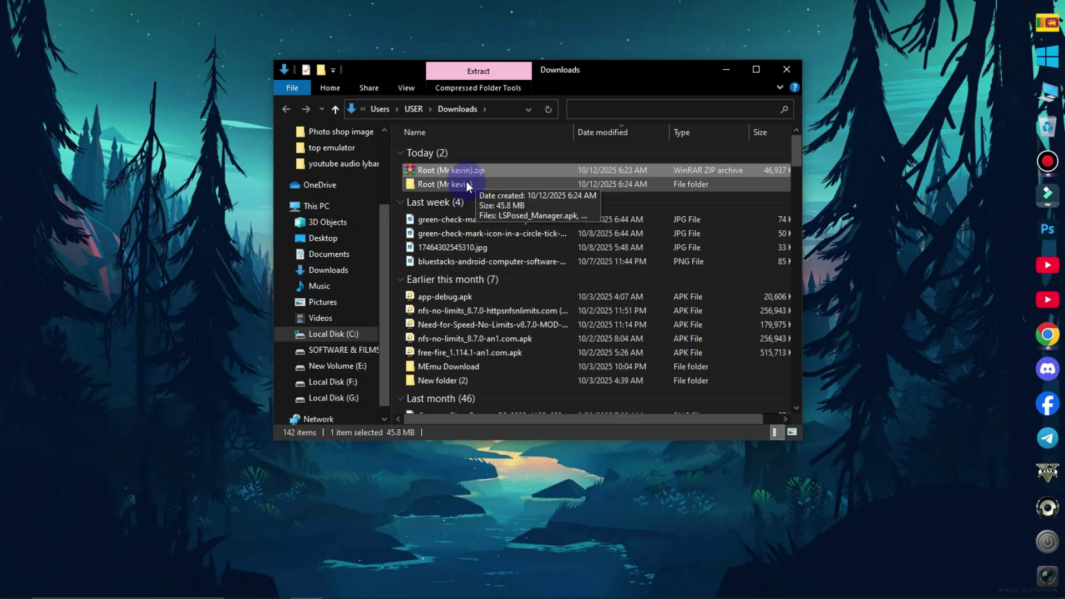
left_click(469, 183)
double_click(476, 186)
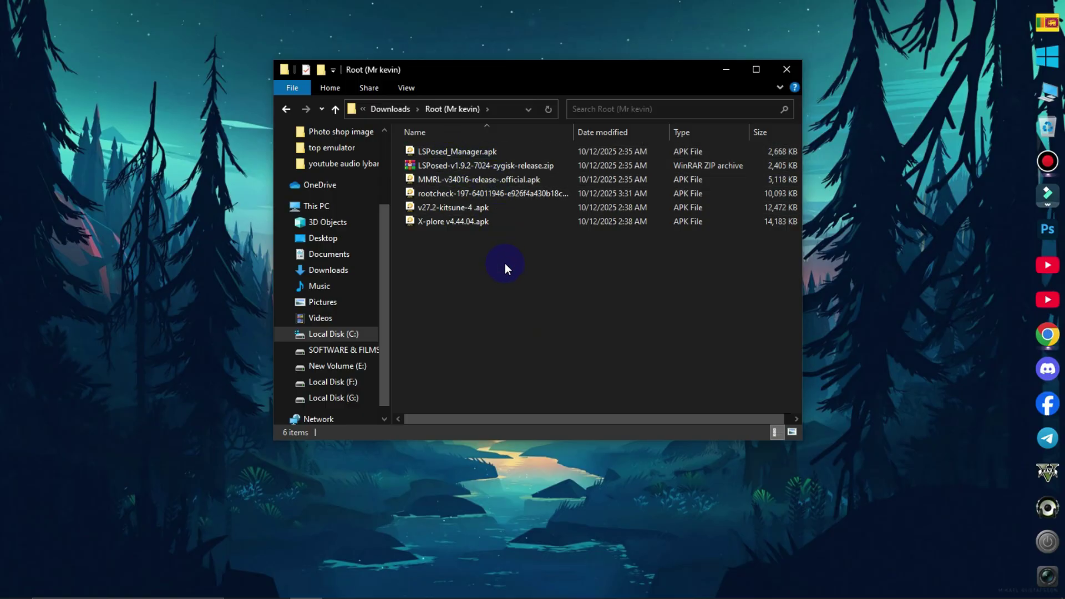
- Install v27.2-kitsune-4.apk into LDPlayer by dragging it in, then launch Kitsune Mask
key("alt+Tab")
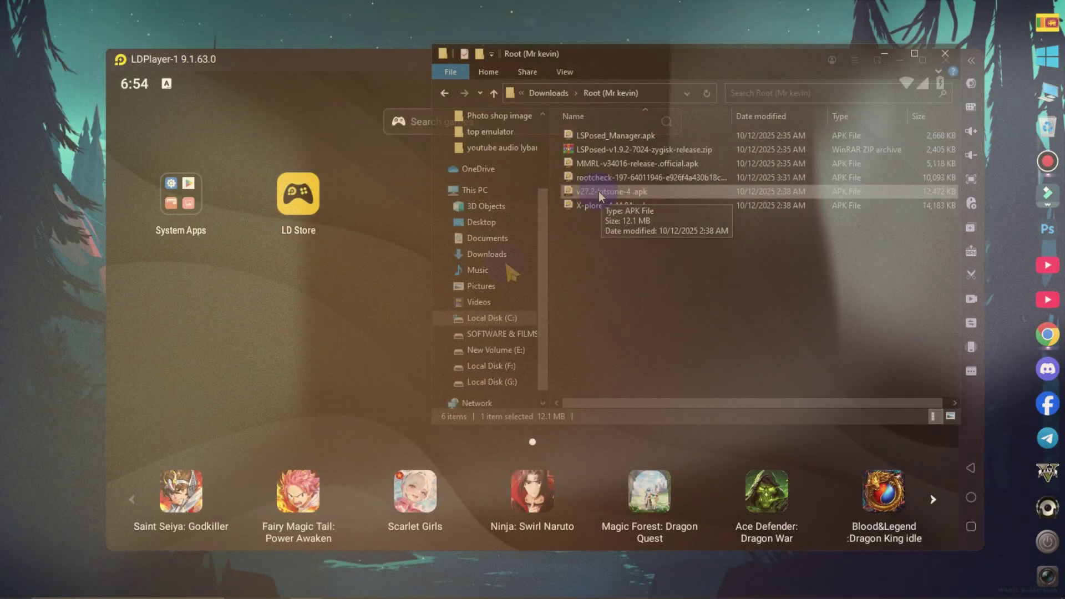
left_click_drag(598, 192, 379, 291)
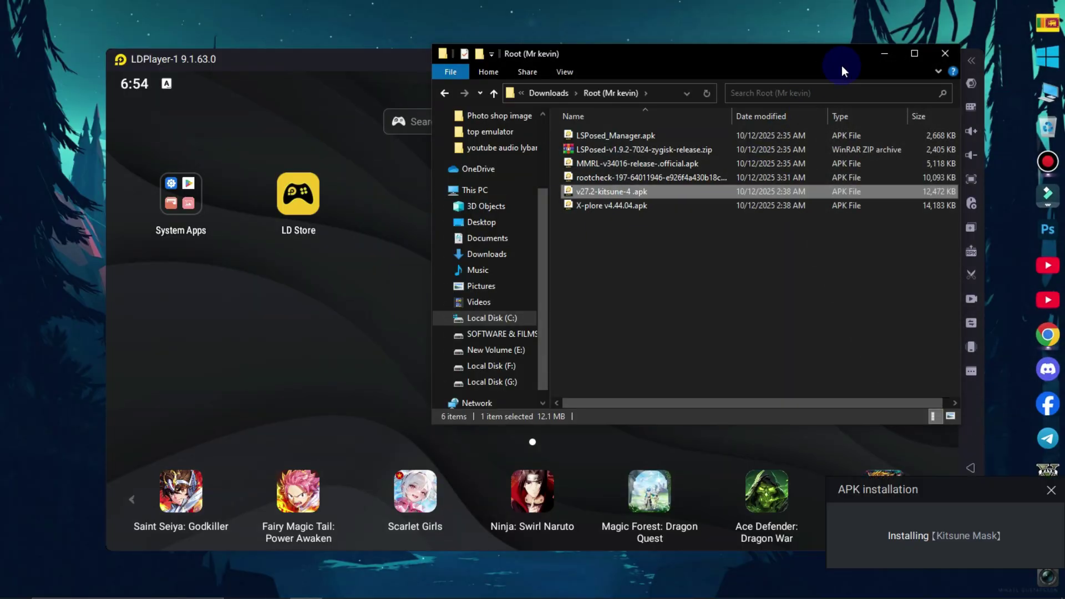
left_click(881, 53)
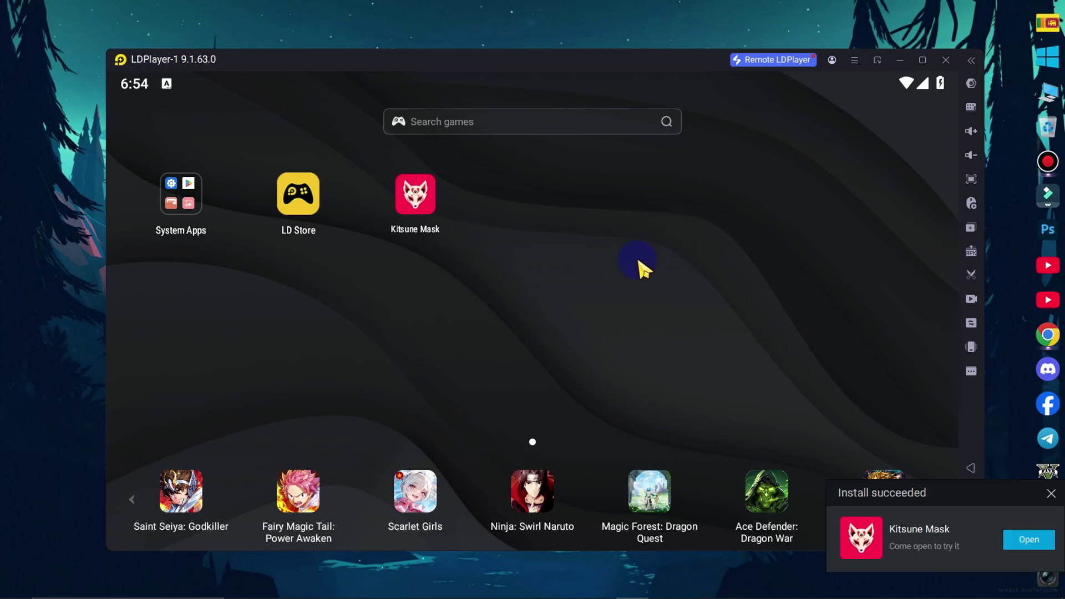
left_click(416, 199)
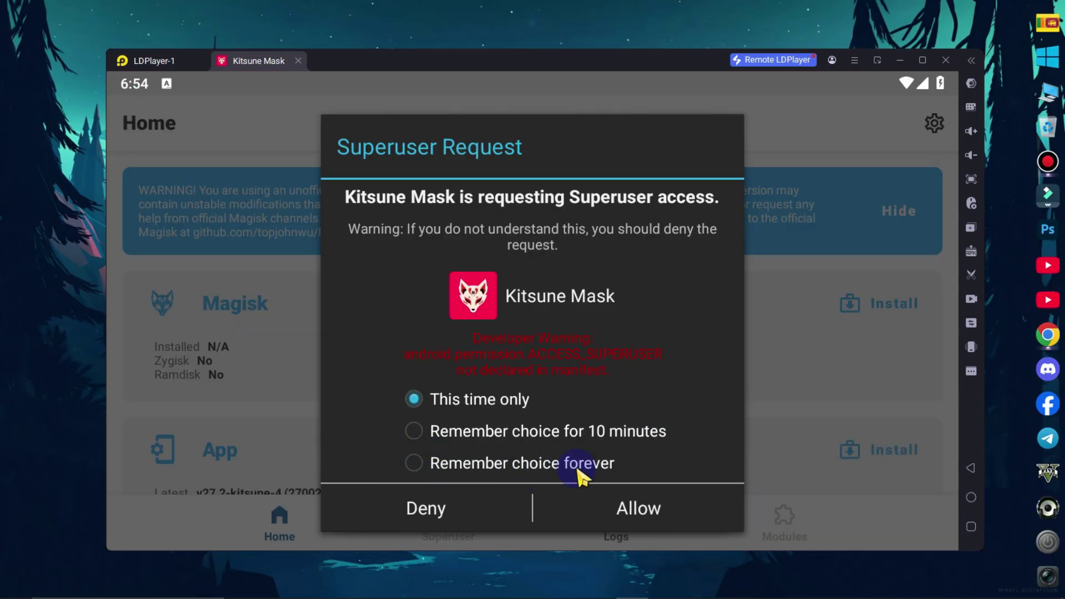
- Grant Kitsune Mask superuser access, remembering the choice forever
left_click(419, 460)
left_click(597, 501)
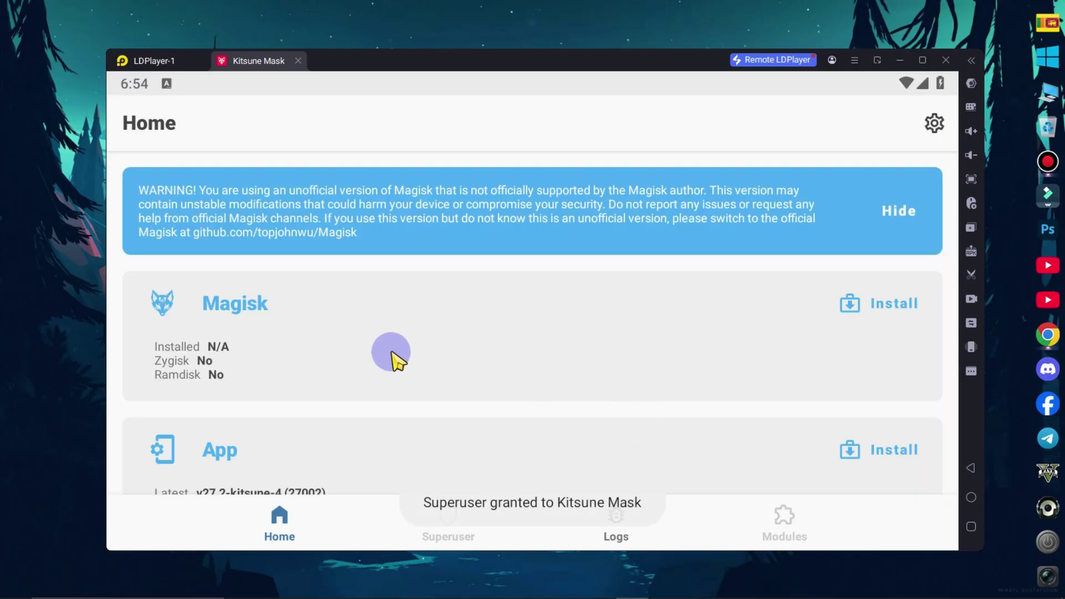
scroll(269, 340, "down", 1)
scroll(271, 330, "down", 3)
scroll(278, 324, "down", 2)
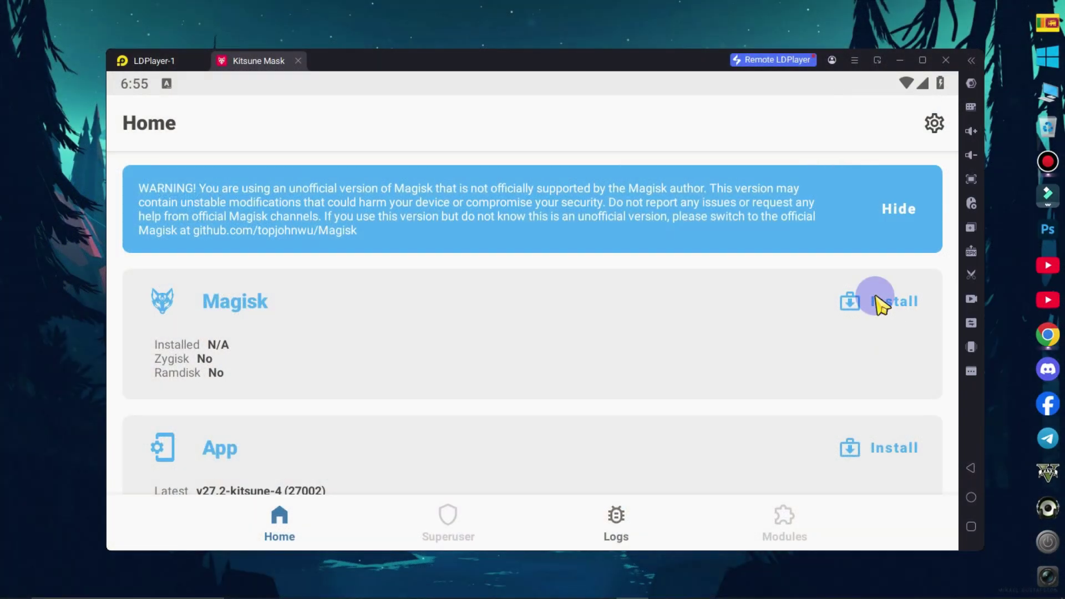
- Start the Magisk install, allow file access, and proceed past Options
left_click(880, 304)
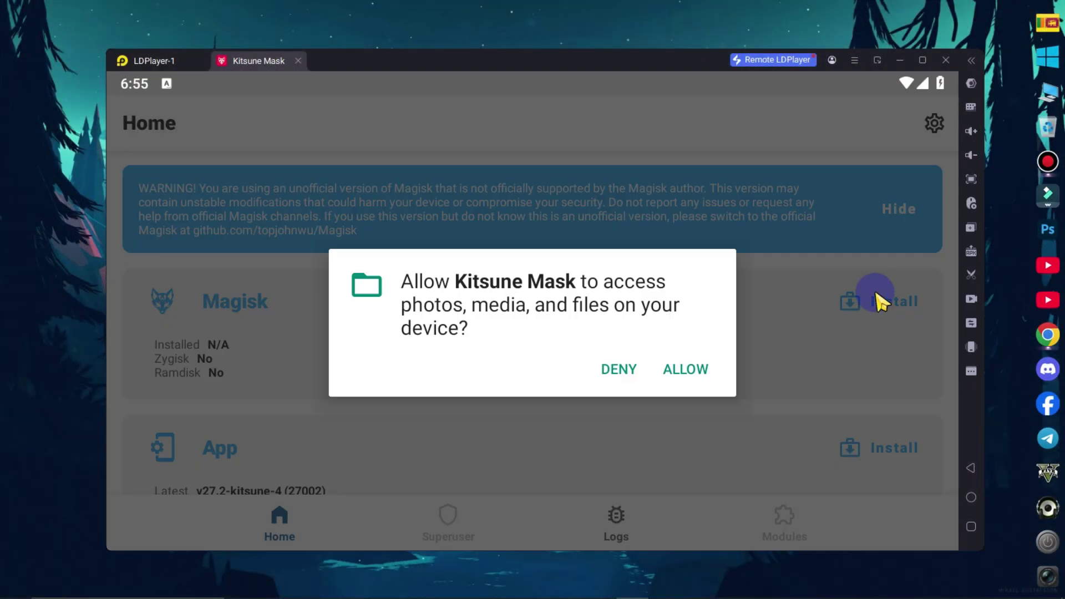
left_click(688, 370)
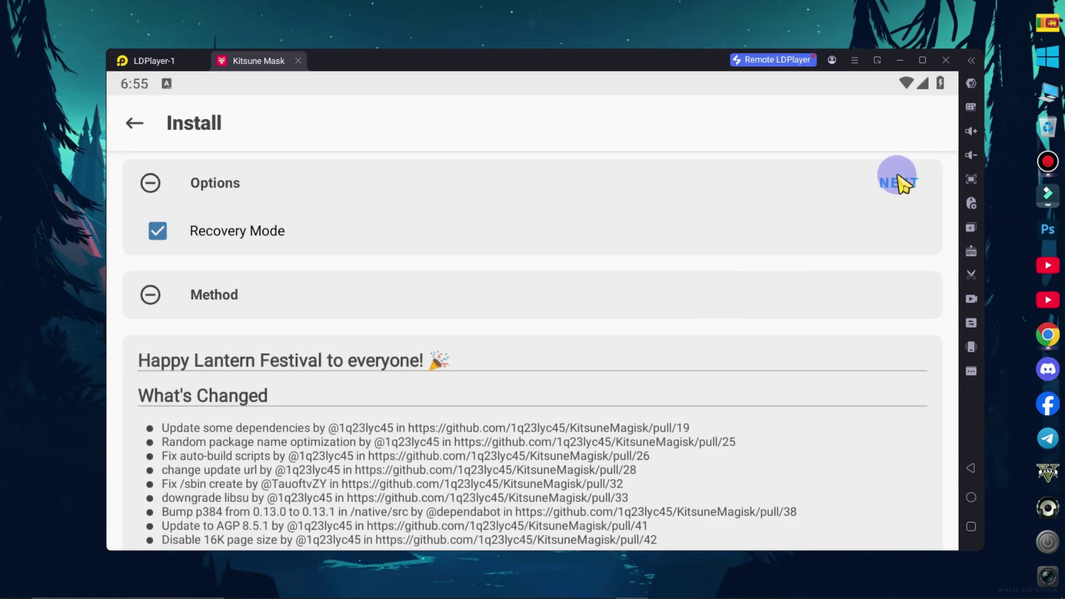
left_click(900, 183)
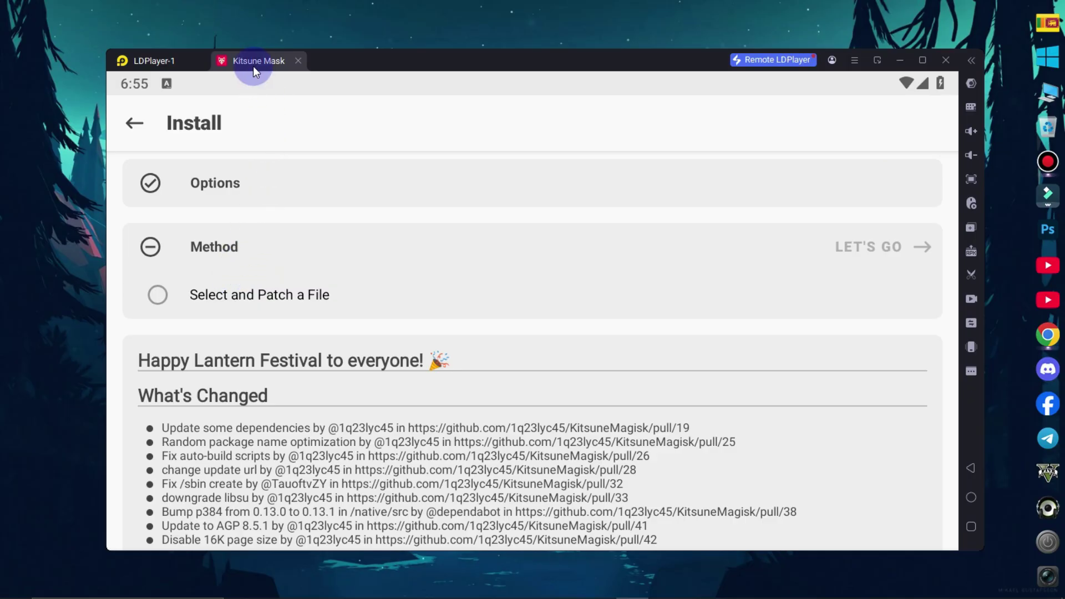
- Close and relaunch Kitsune Mask, then reopen Magisk's Install page
left_click(298, 61)
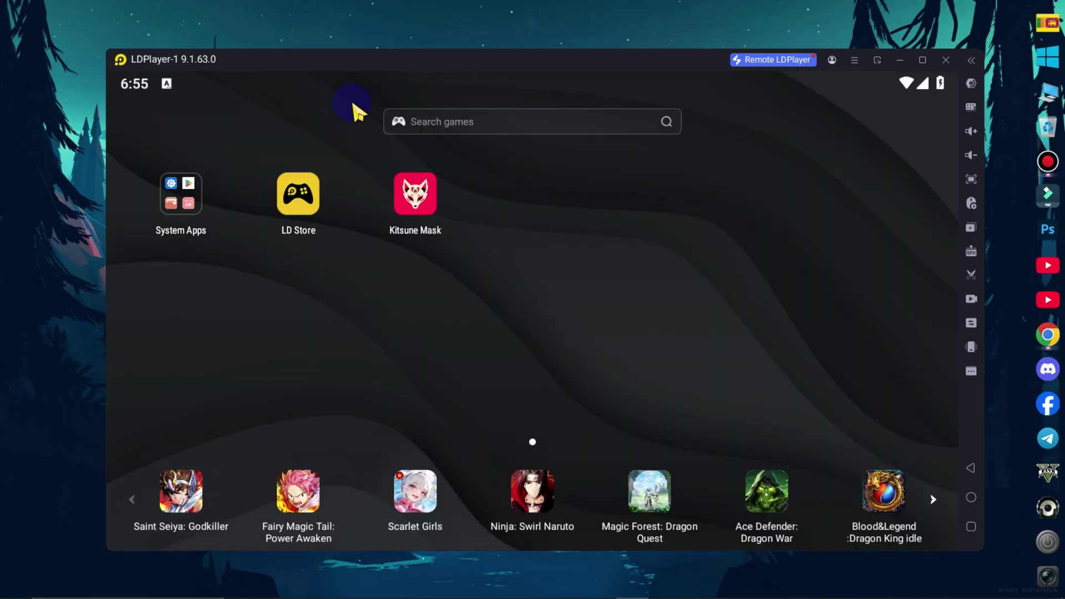
left_click(415, 215)
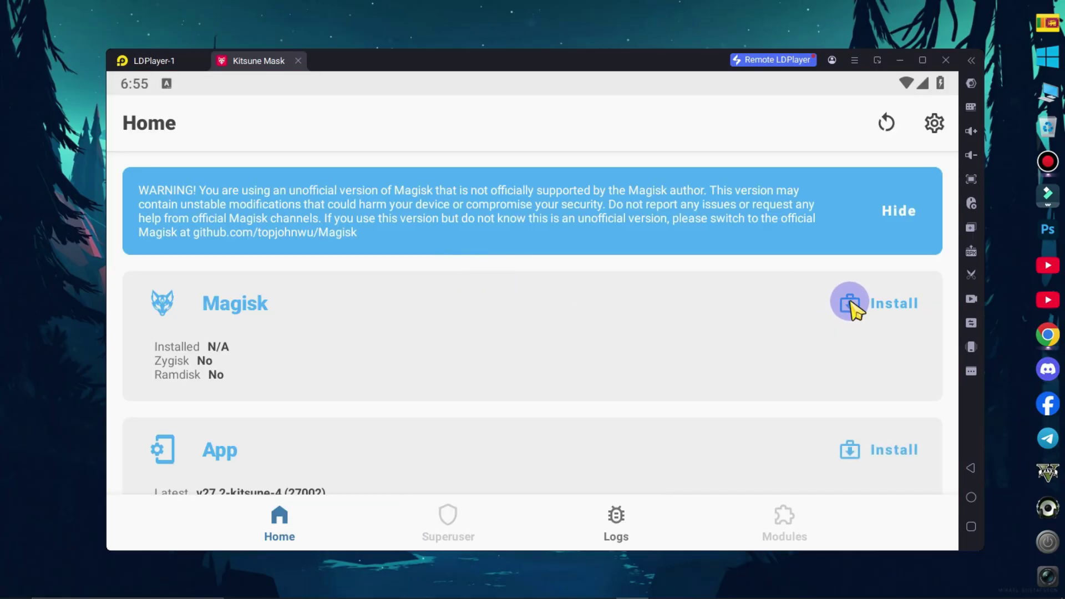
left_click(879, 310)
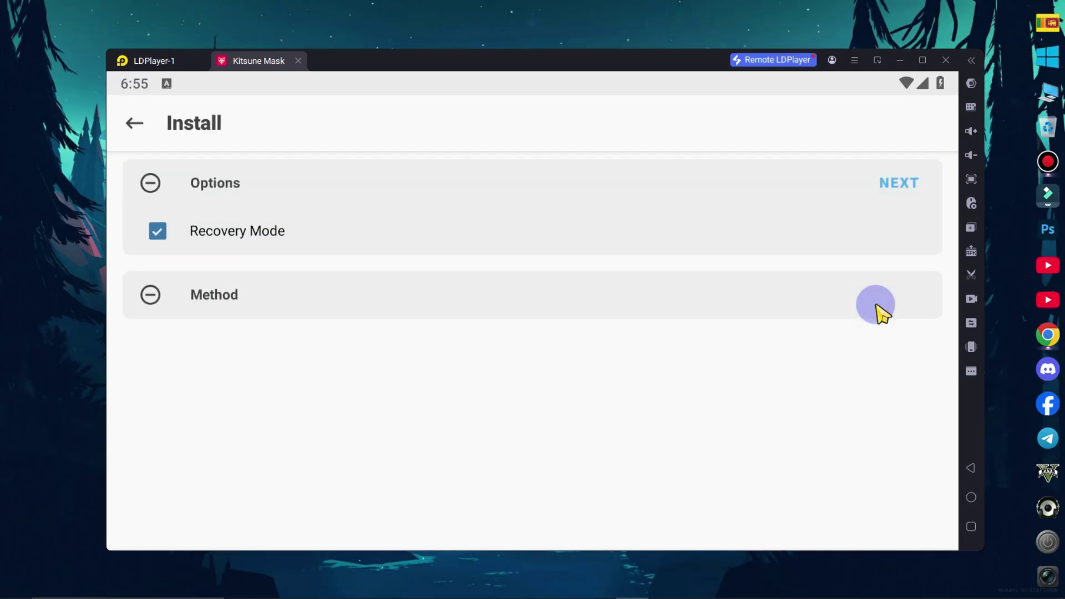